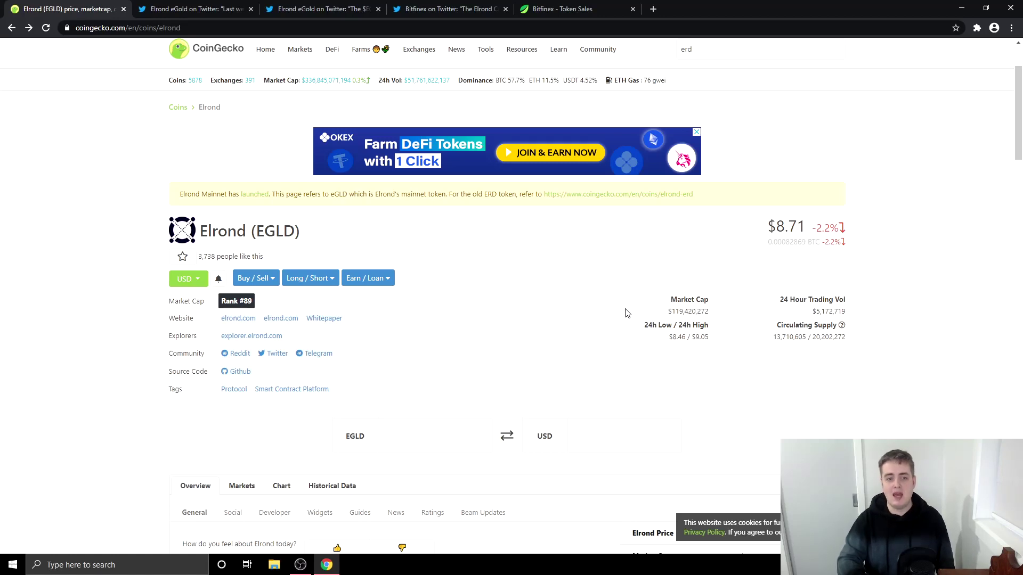
{"action": "scroll", "coordinate": [627, 271], "scroll_direction": "down", "scroll_amount": 2}
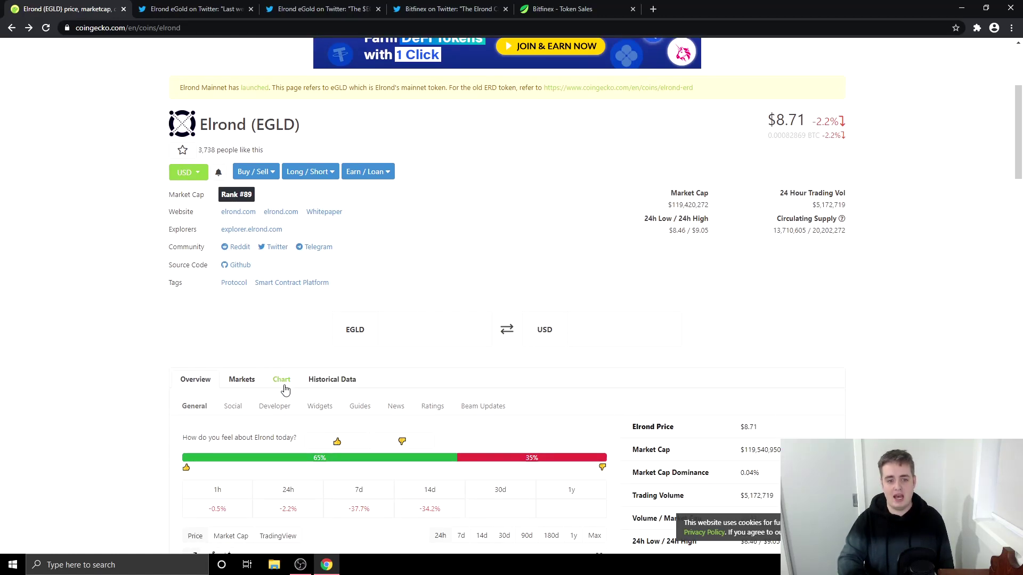
Step: Show the Markets tab listing exchanges and trading pairs for EGLD on CoinGecko
{"action": "left_click", "coordinate": [250, 382]}
{"action": "scroll", "coordinate": [286, 360], "scroll_direction": "down", "scroll_amount": 2}
{"action": "scroll", "coordinate": [286, 359], "scroll_direction": "down", "scroll_amount": 2}
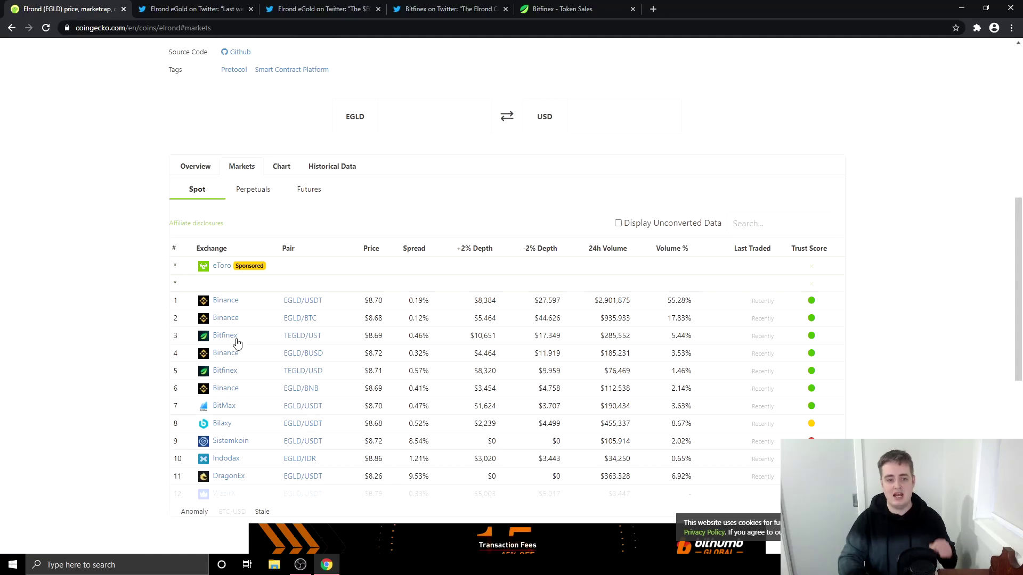
{"action": "scroll", "coordinate": [230, 344], "scroll_direction": "up", "scroll_amount": 1}
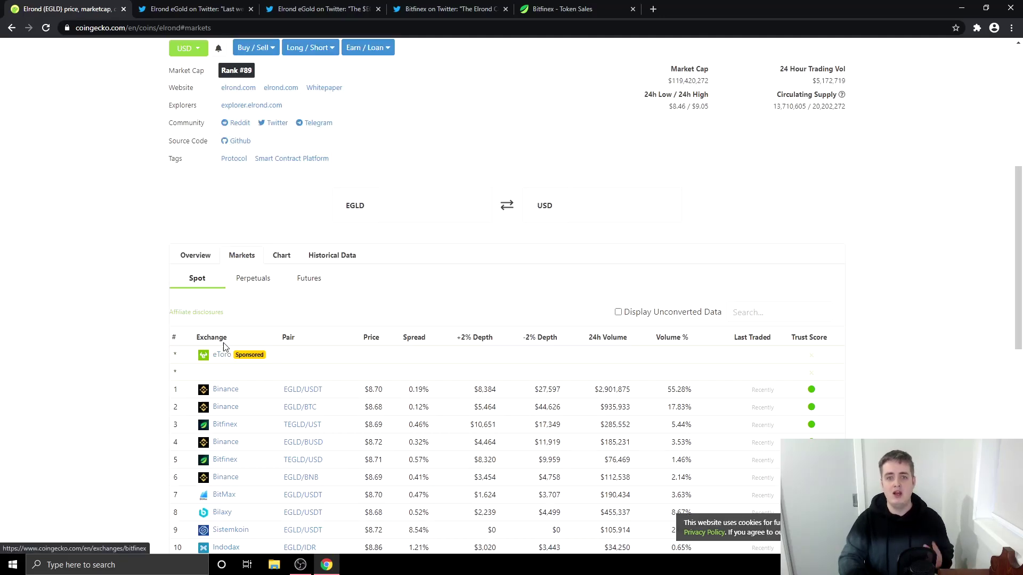
{"action": "scroll", "coordinate": [227, 346], "scroll_direction": "up", "scroll_amount": 2}
{"action": "scroll", "coordinate": [224, 350], "scroll_direction": "up", "scroll_amount": 1}
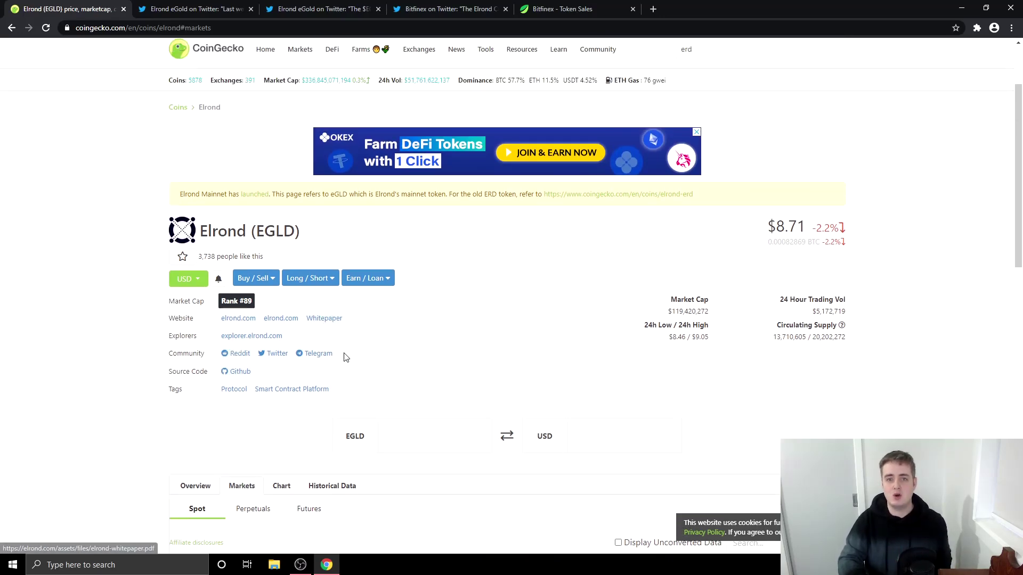
Step: Switch to the Elrond eGold weekly summary thread and open its '2/' integrations tweet
{"action": "left_click", "coordinate": [205, 9]}
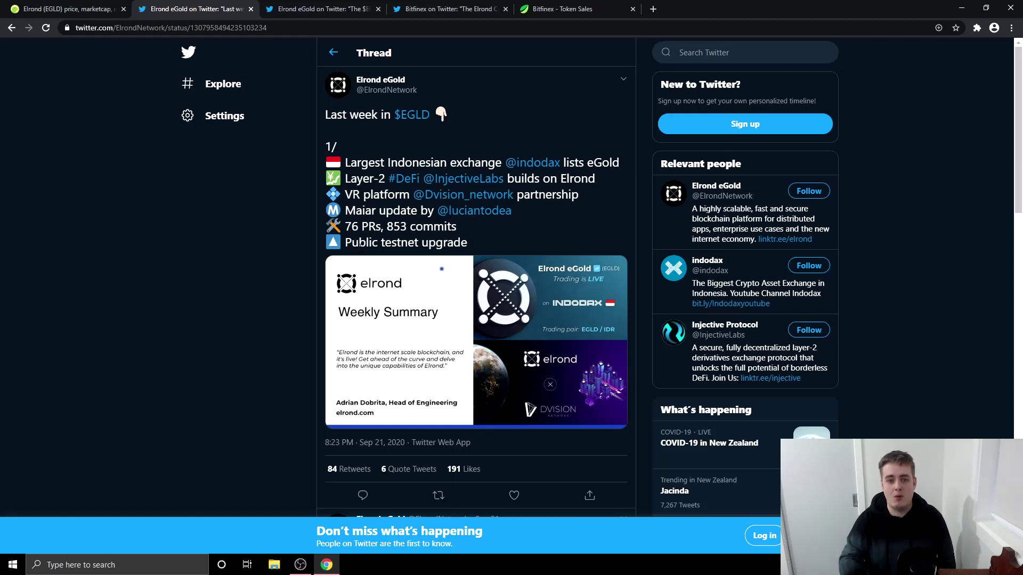
{"action": "scroll", "coordinate": [384, 320], "scroll_direction": "down", "scroll_amount": 3}
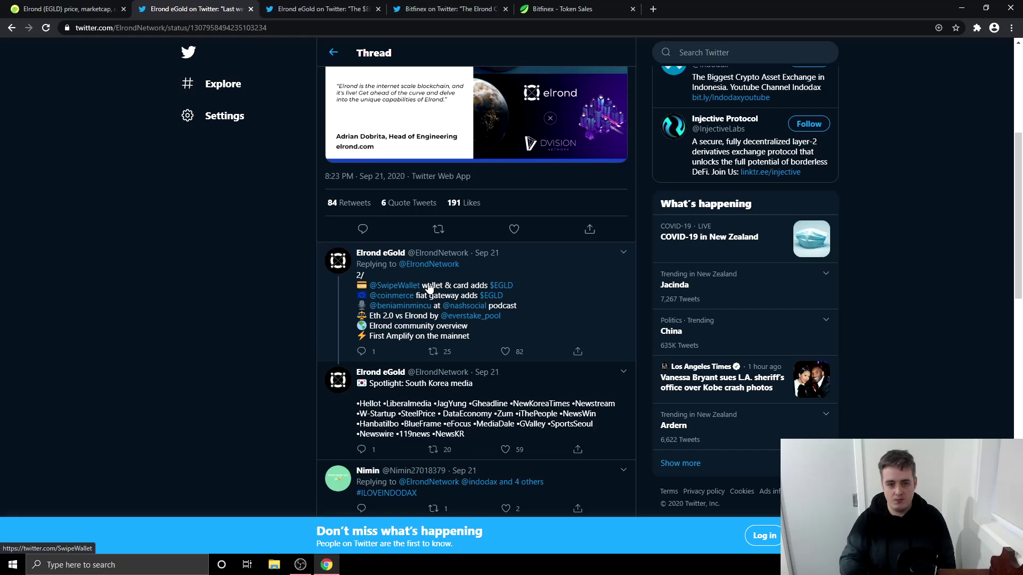
{"action": "left_click", "coordinate": [528, 286]}
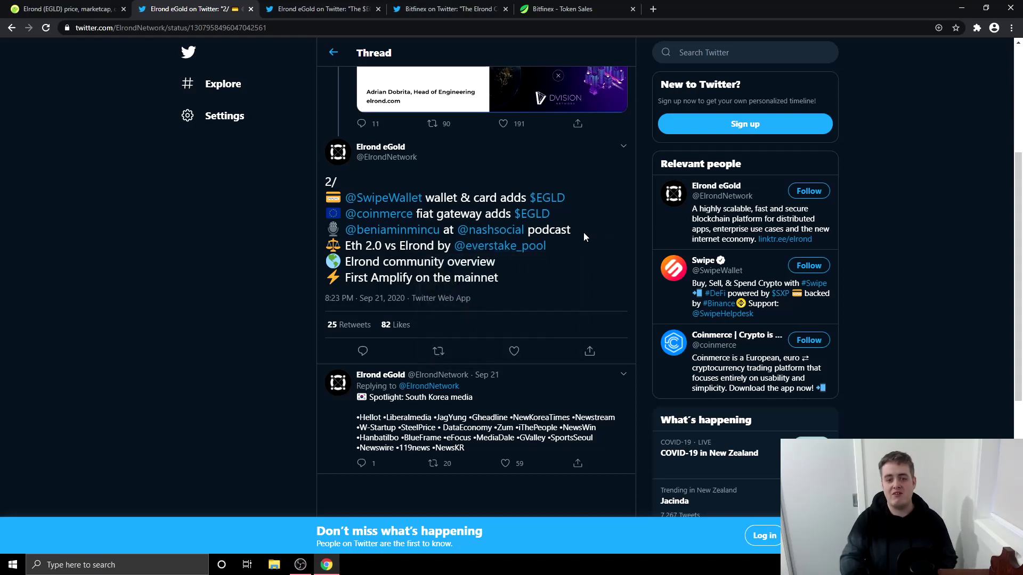
Step: Open the South Korea media spotlight tweet, then switch to the Bithumb Global listing tweet
{"action": "left_click", "coordinate": [488, 412]}
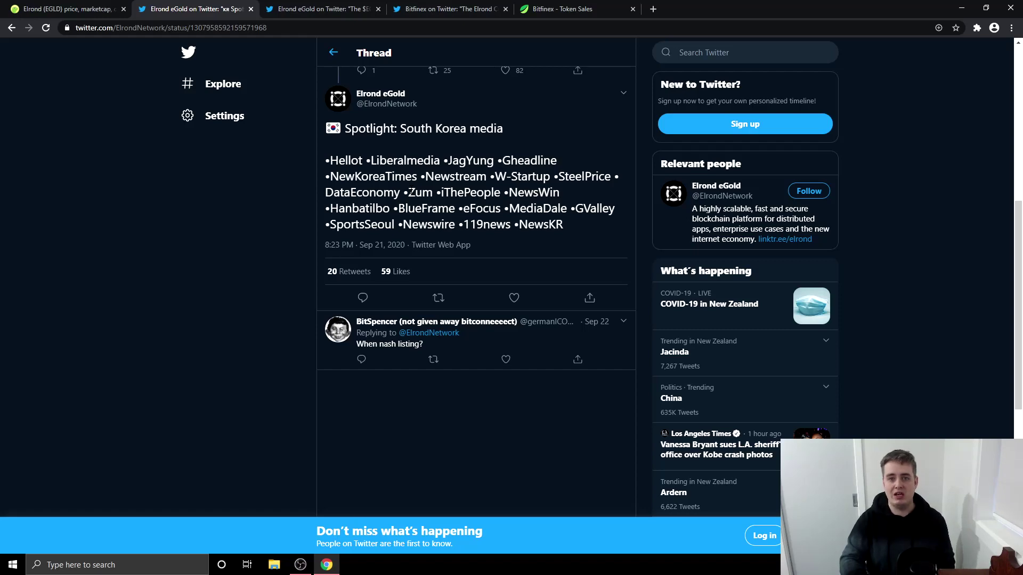
{"action": "left_click", "coordinate": [335, 7]}
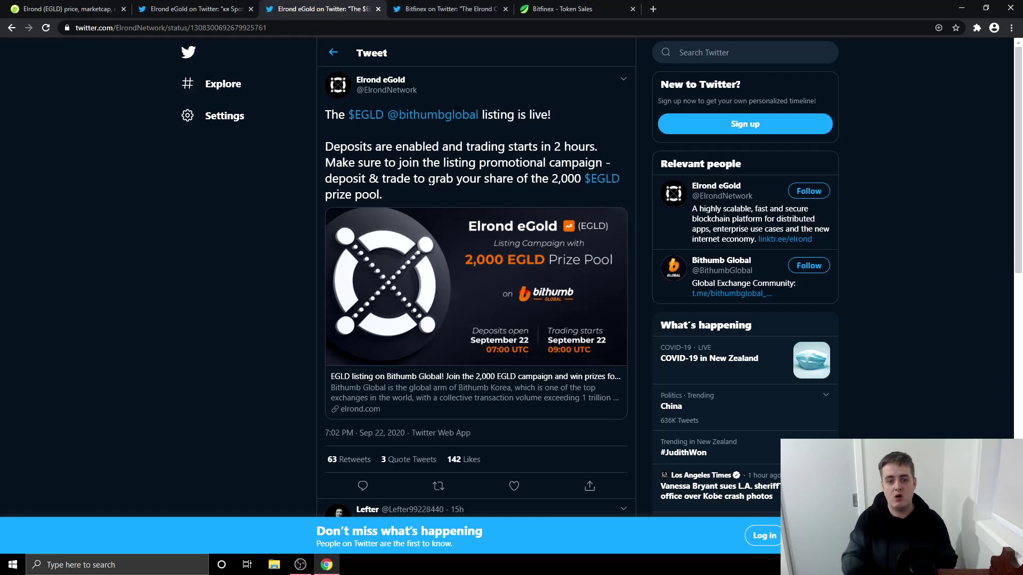
Step: Move to the next tab with Bitfinex's Elrond Catalyst Sale tweet (23 September, 10:00 UTC)
{"action": "key", "text": "ctrl+Tab"}
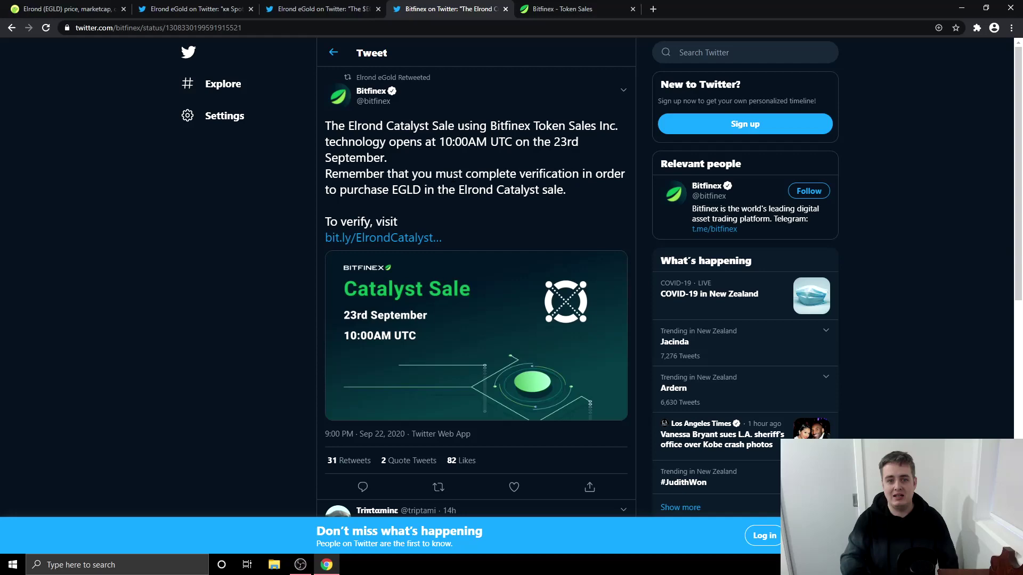
Step: Switch to the 'Bitfinex - Token Sales' tab showing the Elrond sale countdown
{"action": "left_click", "coordinate": [559, 10]}
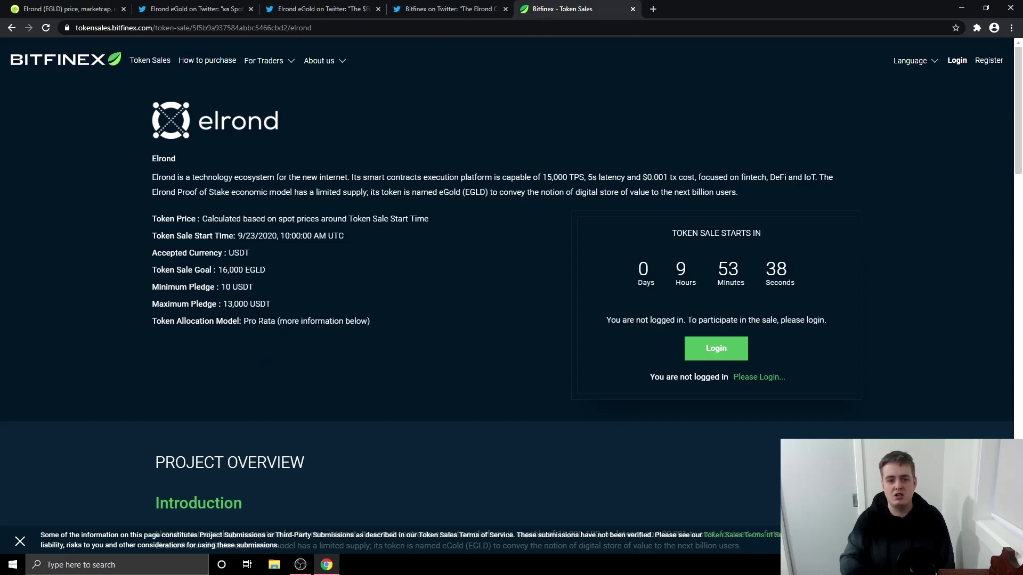
{"action": "scroll", "coordinate": [250, 360], "scroll_direction": "down", "scroll_amount": 2}
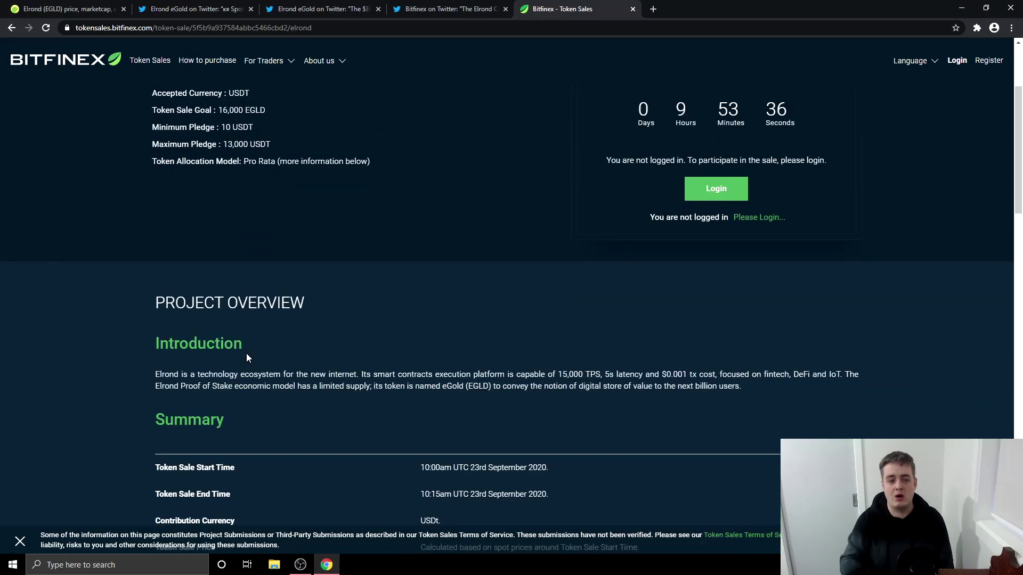
{"action": "scroll", "coordinate": [246, 355], "scroll_direction": "down", "scroll_amount": 2}
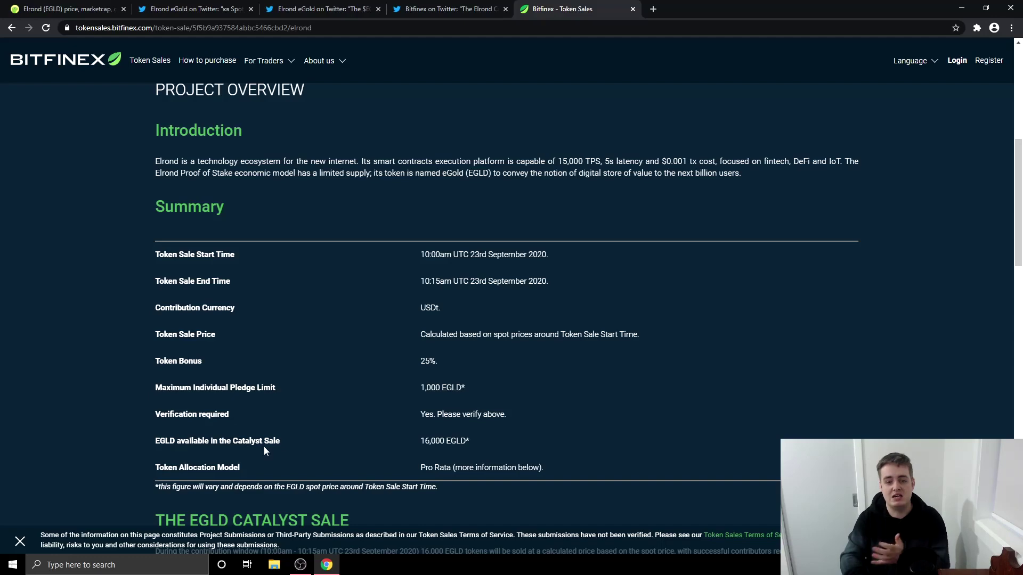
{"action": "scroll", "coordinate": [405, 451], "scroll_direction": "down", "scroll_amount": 1}
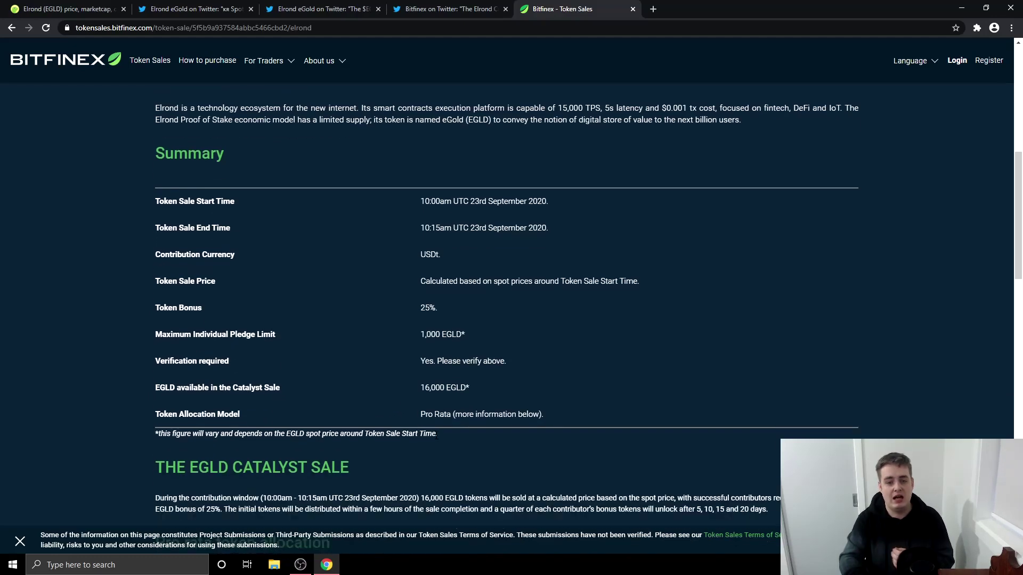
{"action": "scroll", "coordinate": [357, 378], "scroll_direction": "down", "scroll_amount": 5}
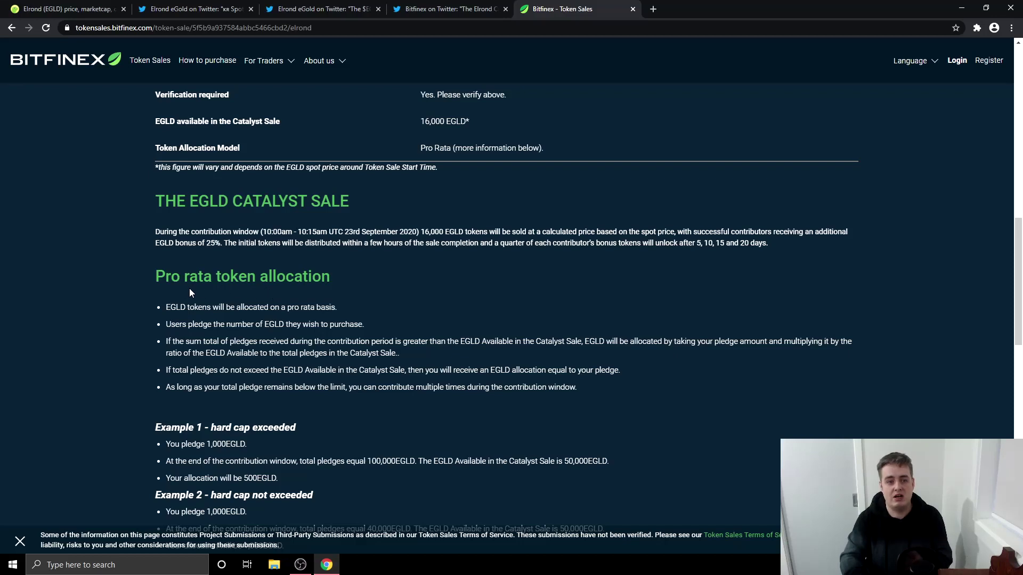
{"action": "scroll", "coordinate": [189, 292], "scroll_direction": "down", "scroll_amount": 1}
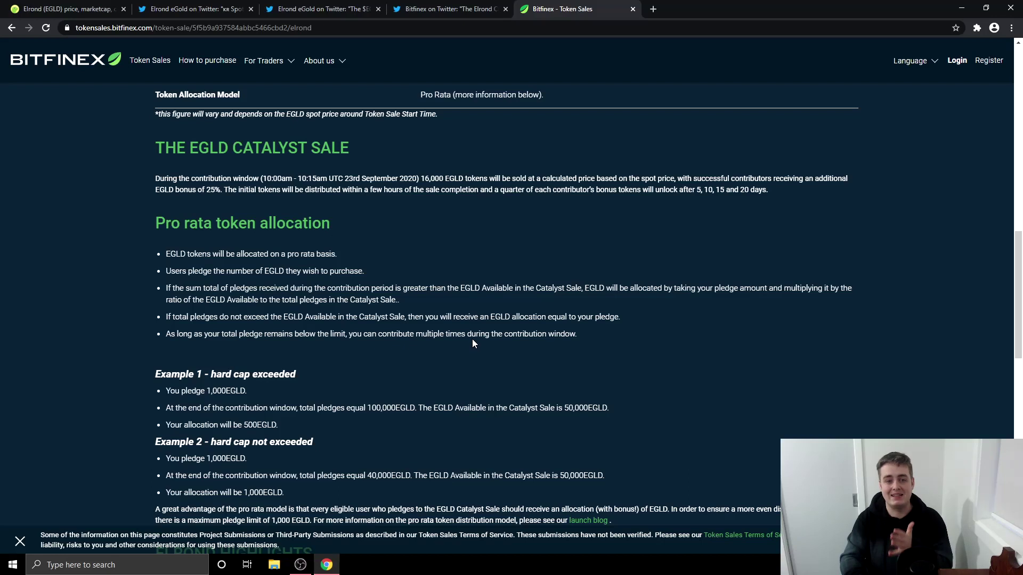
{"action": "scroll", "coordinate": [254, 366], "scroll_direction": "down", "scroll_amount": 2}
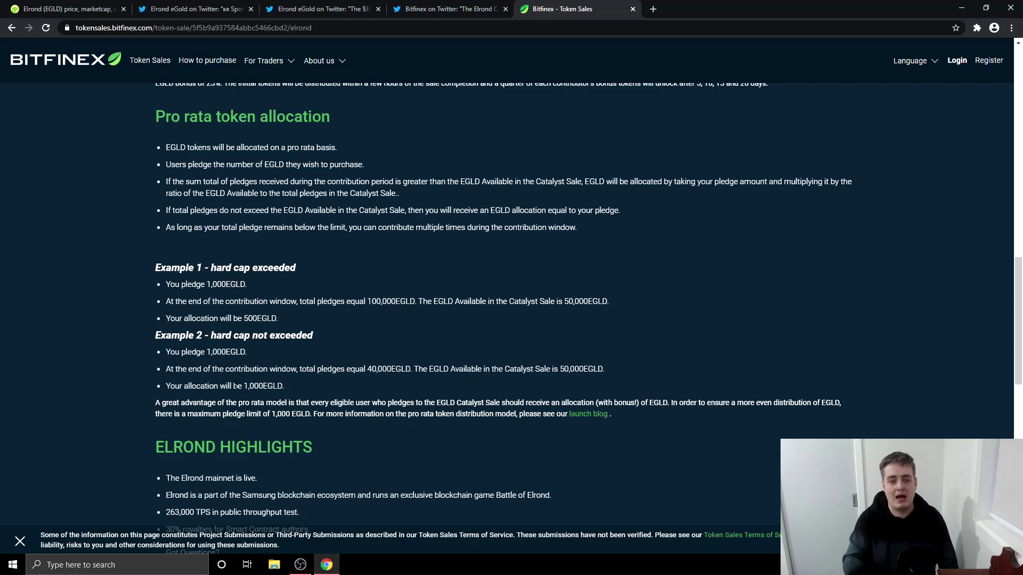
{"action": "scroll", "coordinate": [258, 367], "scroll_direction": "down", "scroll_amount": 1}
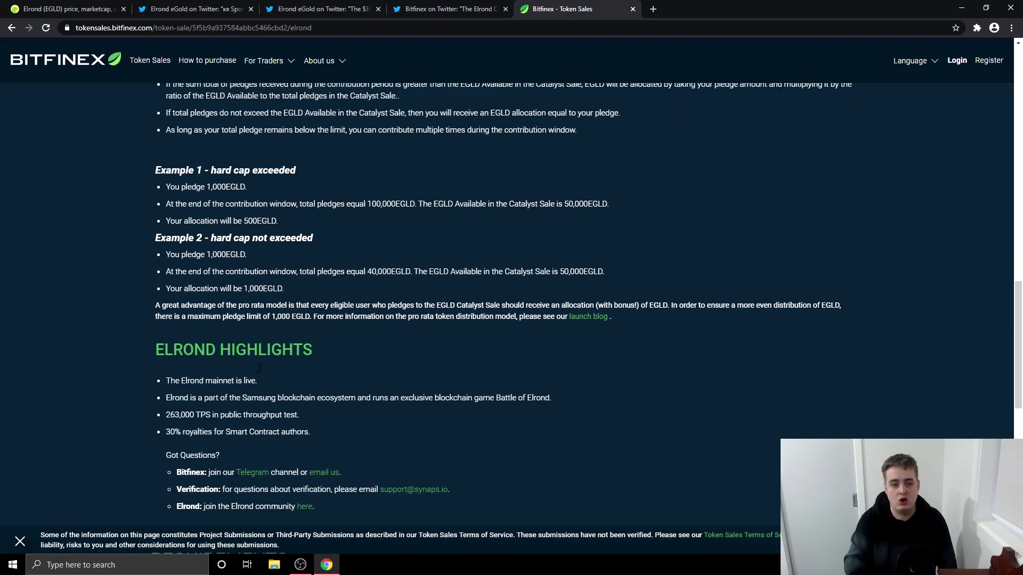
{"action": "scroll", "coordinate": [260, 361], "scroll_direction": "down", "scroll_amount": 1}
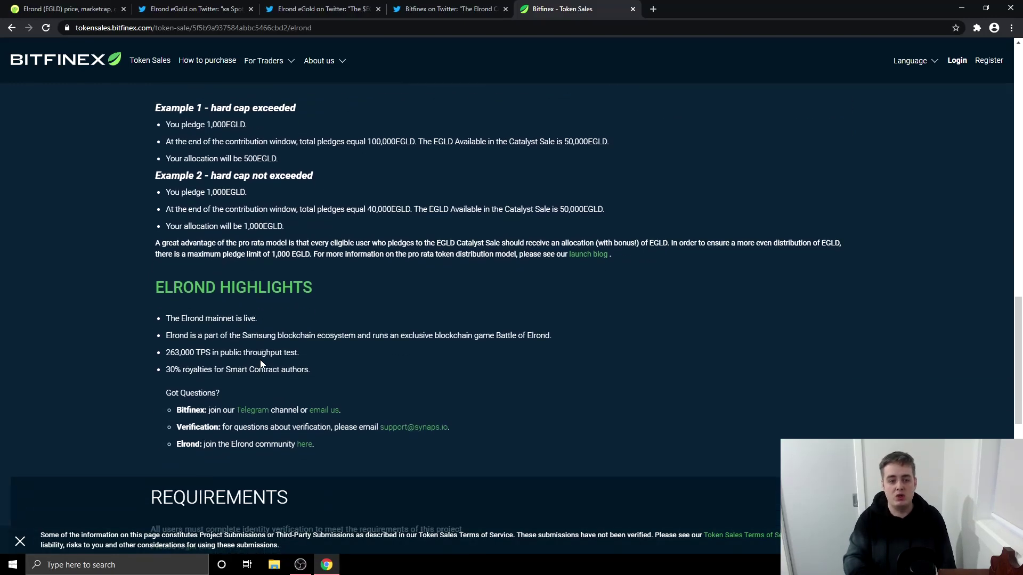
{"action": "scroll", "coordinate": [259, 361], "scroll_direction": "up", "scroll_amount": 1}
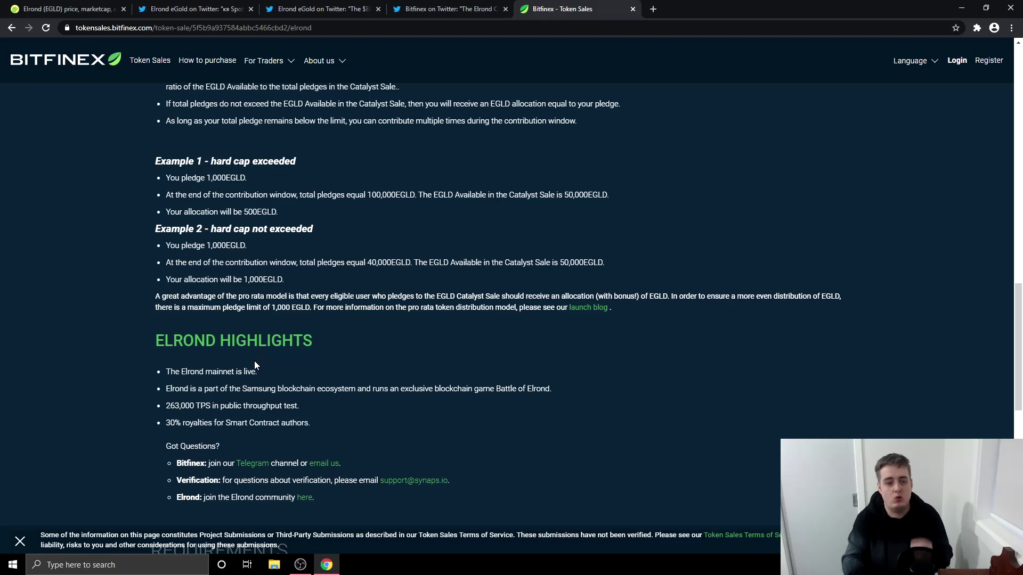
{"action": "scroll", "coordinate": [254, 360], "scroll_direction": "up", "scroll_amount": 3}
{"action": "scroll", "coordinate": [254, 361], "scroll_direction": "up", "scroll_amount": 3}
{"action": "scroll", "coordinate": [254, 361], "scroll_direction": "up", "scroll_amount": 2}
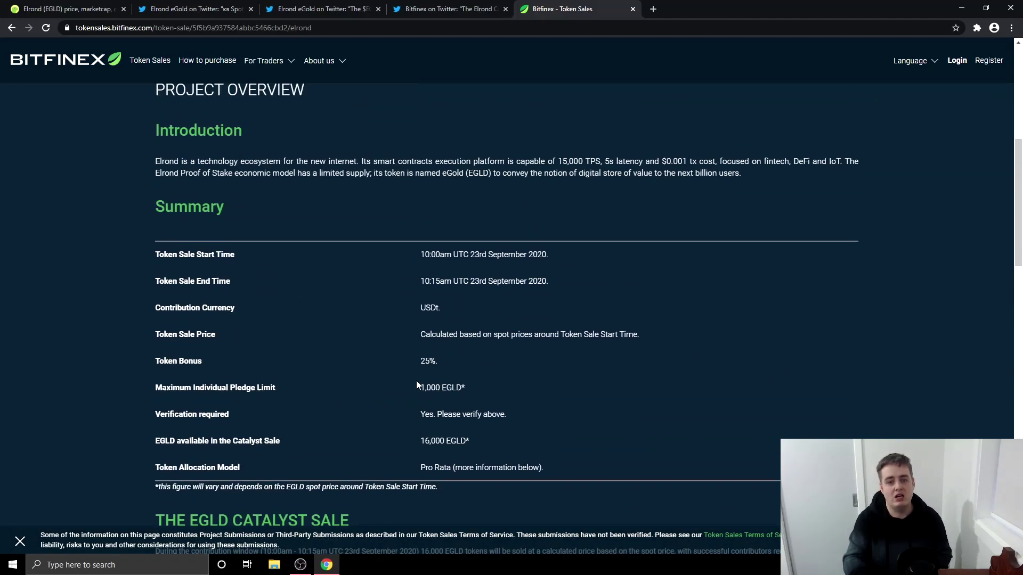
{"action": "scroll", "coordinate": [408, 388], "scroll_direction": "up", "scroll_amount": 2}
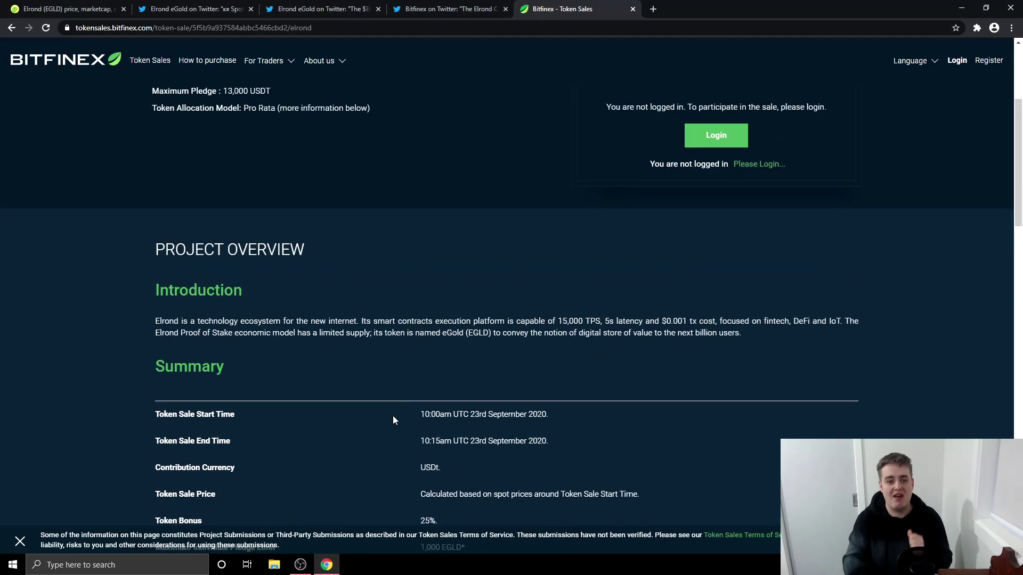
{"action": "scroll", "coordinate": [389, 425], "scroll_direction": "down", "scroll_amount": 2}
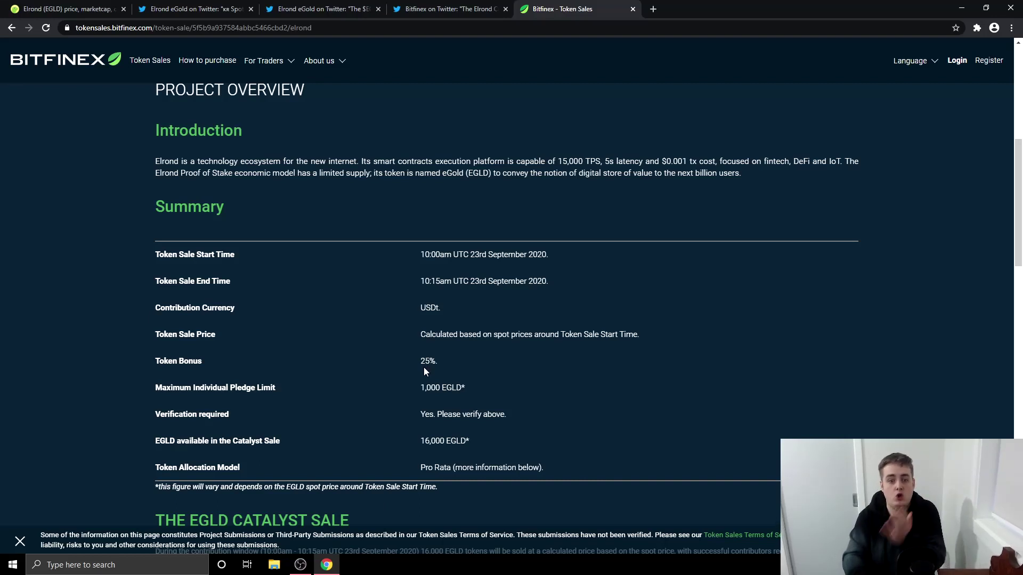
{"action": "scroll", "coordinate": [421, 399], "scroll_direction": "down", "scroll_amount": 2}
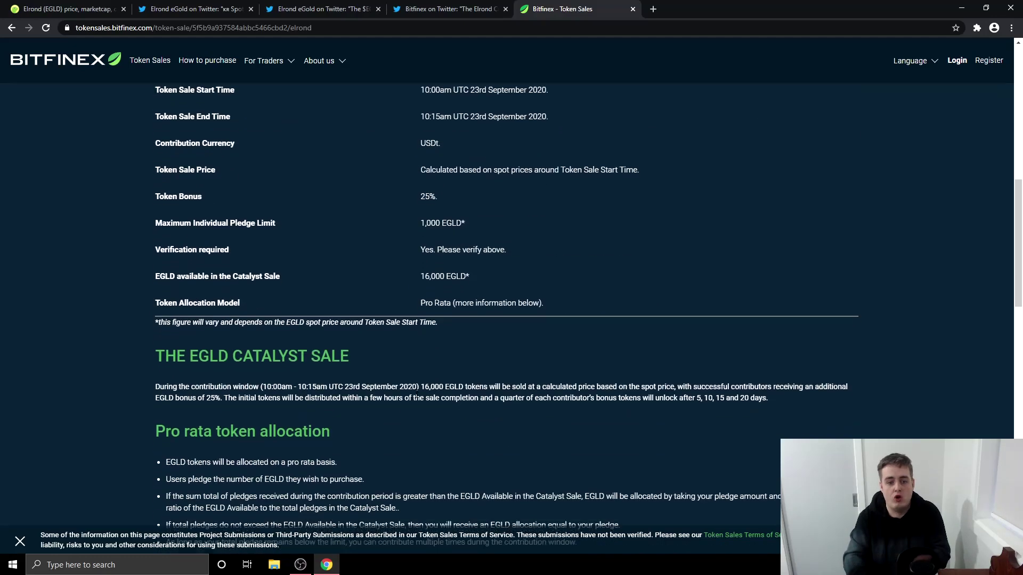
{"action": "scroll", "coordinate": [416, 394], "scroll_direction": "down", "scroll_amount": 1}
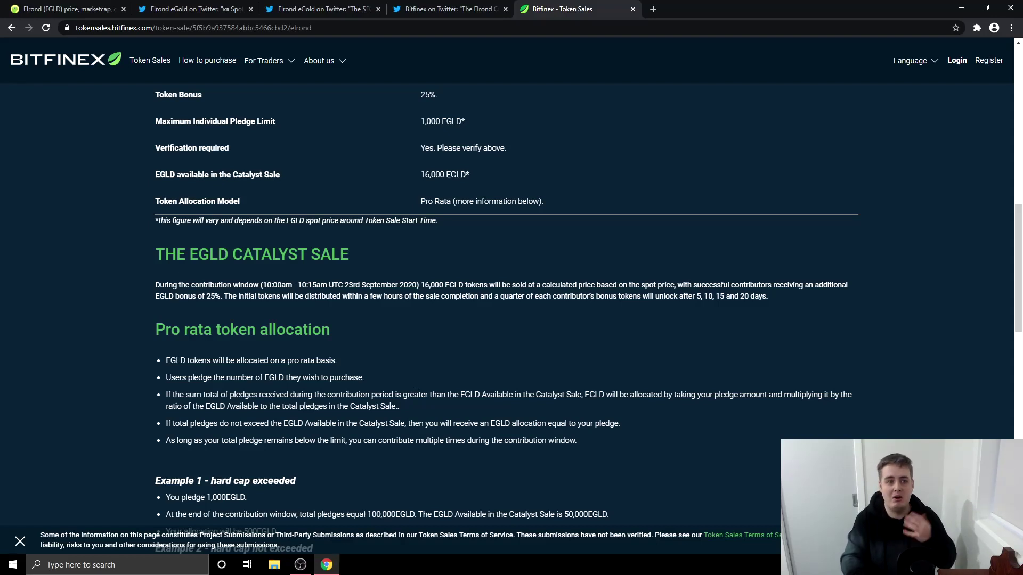
{"action": "scroll", "coordinate": [416, 392], "scroll_direction": "down", "scroll_amount": 2}
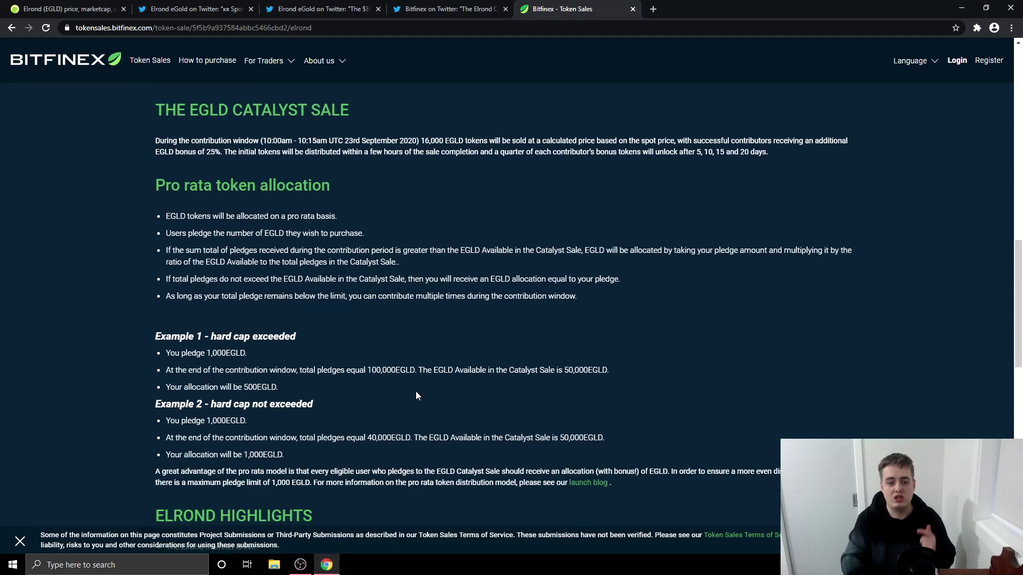
{"action": "scroll", "coordinate": [415, 395], "scroll_direction": "down", "scroll_amount": 1}
{"action": "scroll", "coordinate": [416, 395], "scroll_direction": "down", "scroll_amount": 2}
{"action": "scroll", "coordinate": [416, 394], "scroll_direction": "down", "scroll_amount": 2}
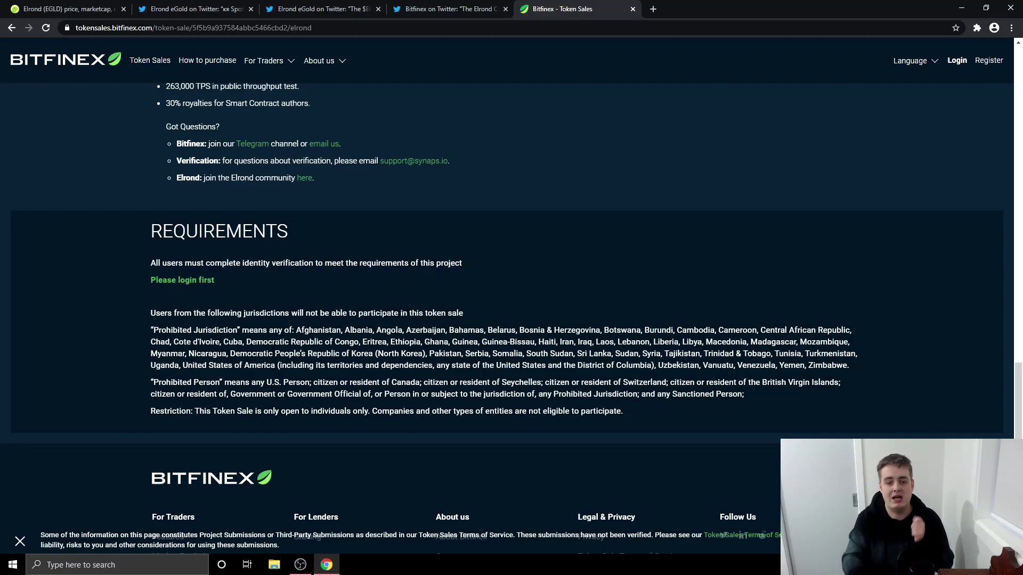
{"action": "scroll", "coordinate": [269, 365], "scroll_direction": "up", "scroll_amount": 2}
{"action": "scroll", "coordinate": [269, 365], "scroll_direction": "up", "scroll_amount": 5}
{"action": "scroll", "coordinate": [269, 364], "scroll_direction": "up", "scroll_amount": 2}
{"action": "scroll", "coordinate": [269, 364], "scroll_direction": "up", "scroll_amount": 3}
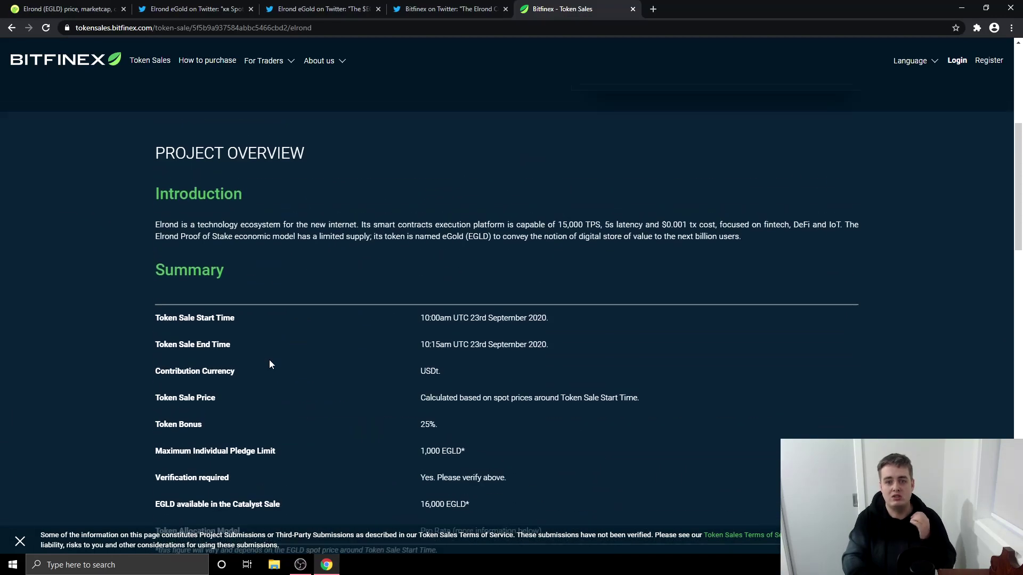
{"action": "scroll", "coordinate": [269, 365], "scroll_direction": "up", "scroll_amount": 2}
{"action": "scroll", "coordinate": [268, 370], "scroll_direction": "up", "scroll_amount": 2}
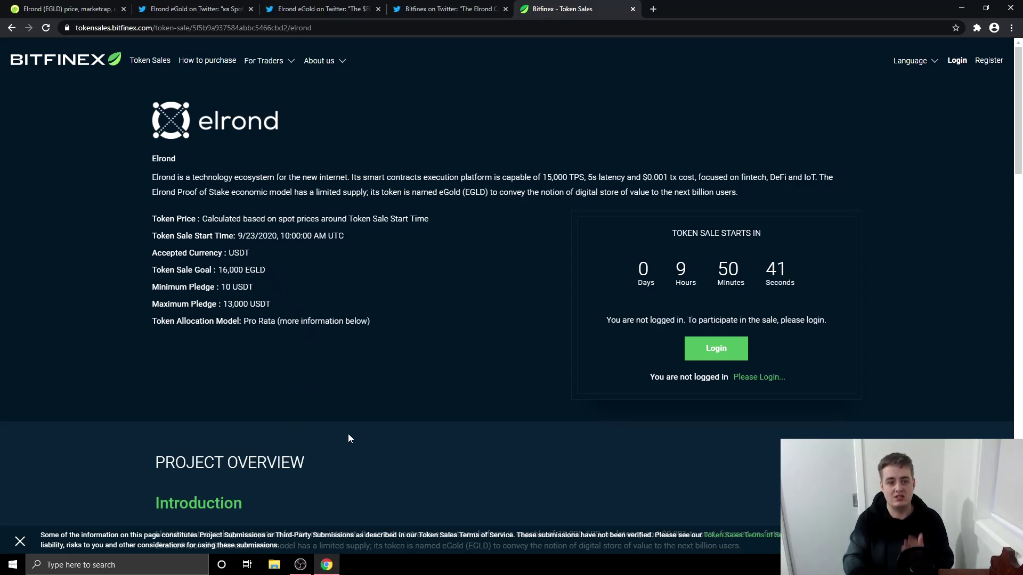
{"action": "scroll", "coordinate": [317, 432], "scroll_direction": "down", "scroll_amount": 1}
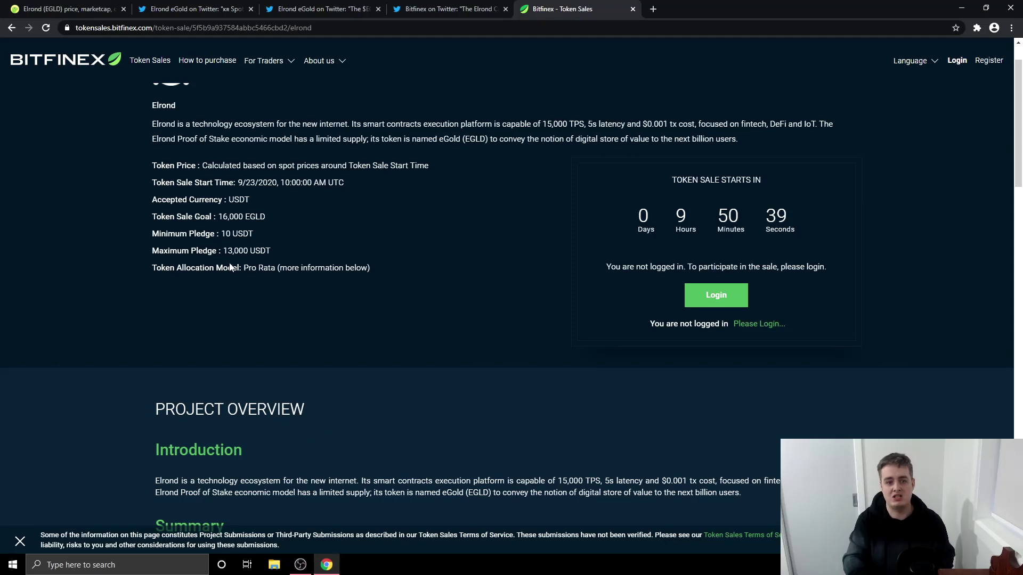
{"action": "scroll", "coordinate": [241, 285], "scroll_direction": "down", "scroll_amount": 3}
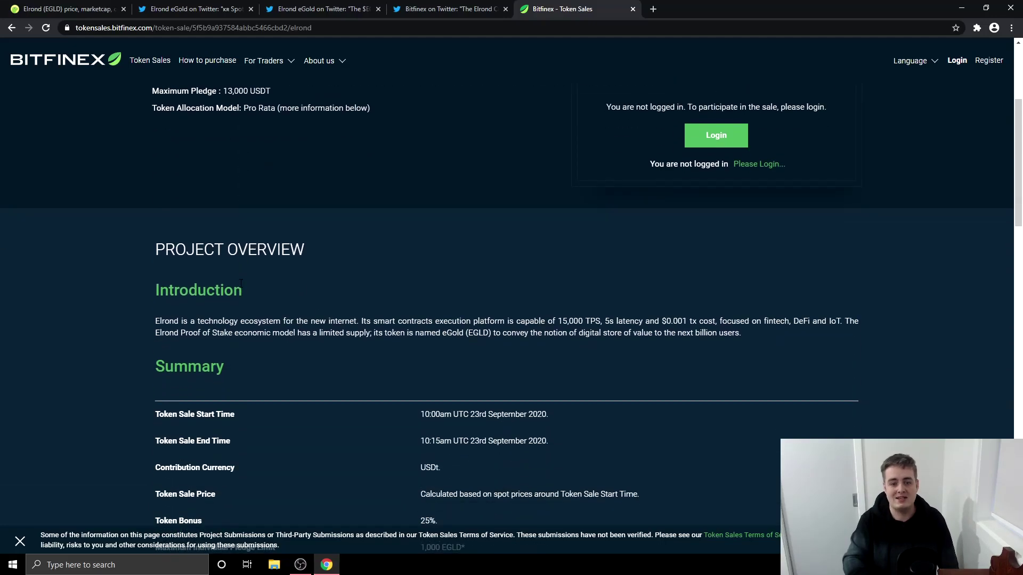
{"action": "scroll", "coordinate": [240, 287], "scroll_direction": "up", "scroll_amount": 2}
{"action": "scroll", "coordinate": [274, 307], "scroll_direction": "up", "scroll_amount": 2}
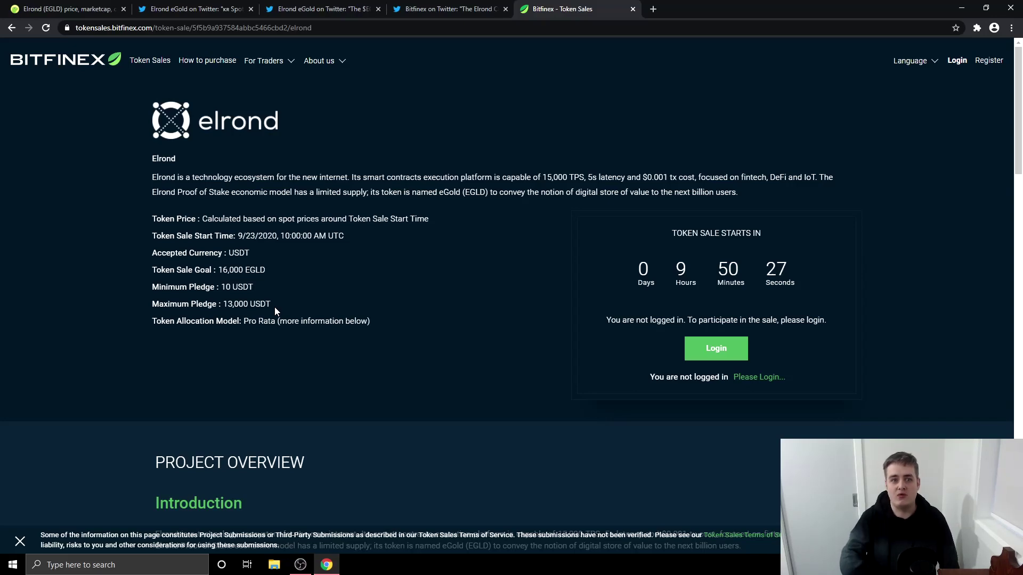
{"action": "left_click", "coordinate": [320, 8]}
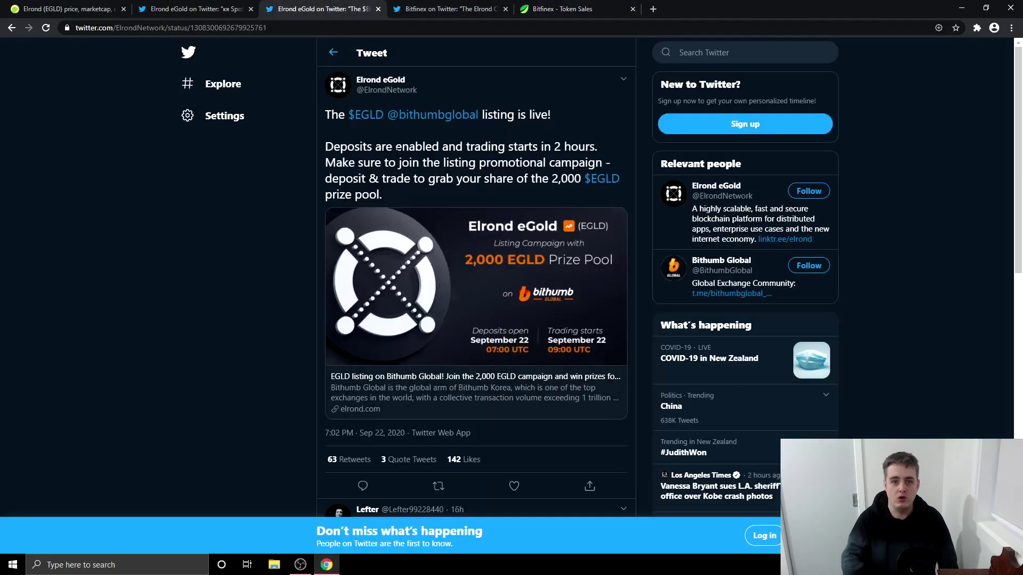